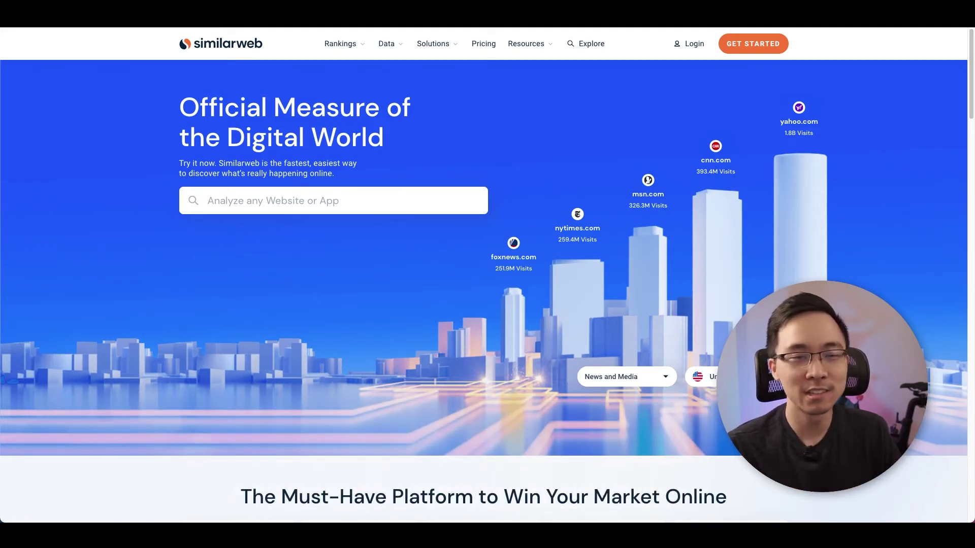
# Search SimilarWeb for notion.so to load its traffic overview.
pyautogui.click(371, 204)
pyautogui.write('notion.so')
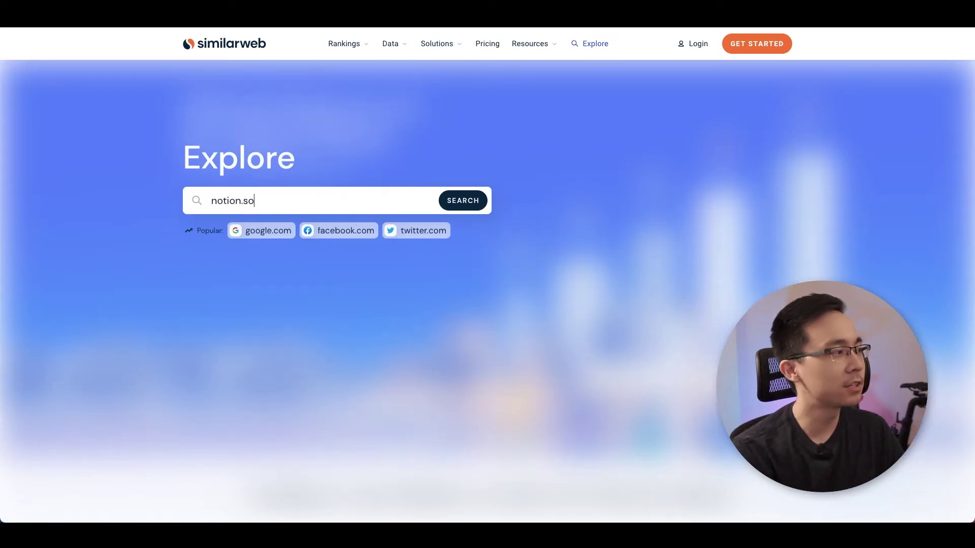
pyautogui.press('Return')
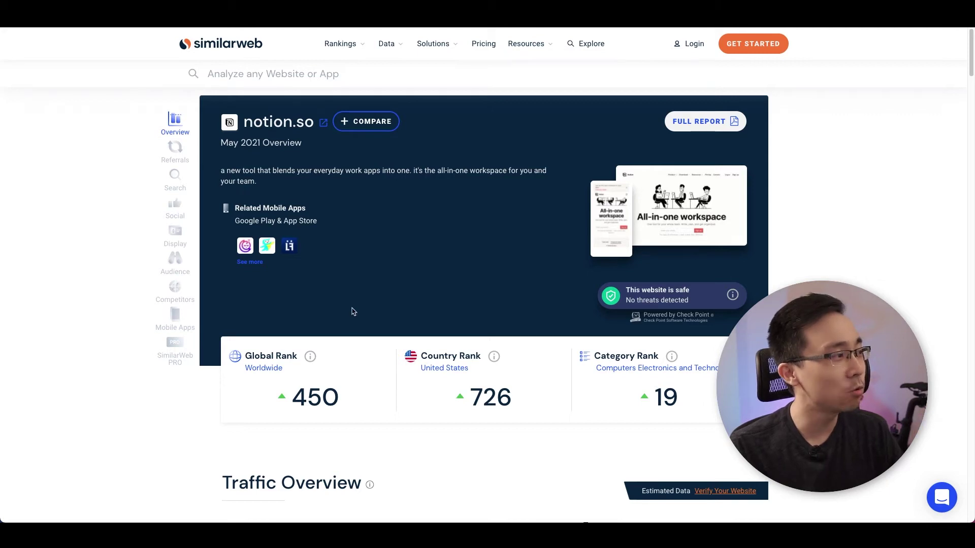
pyautogui.scroll(-1, 330, 372)
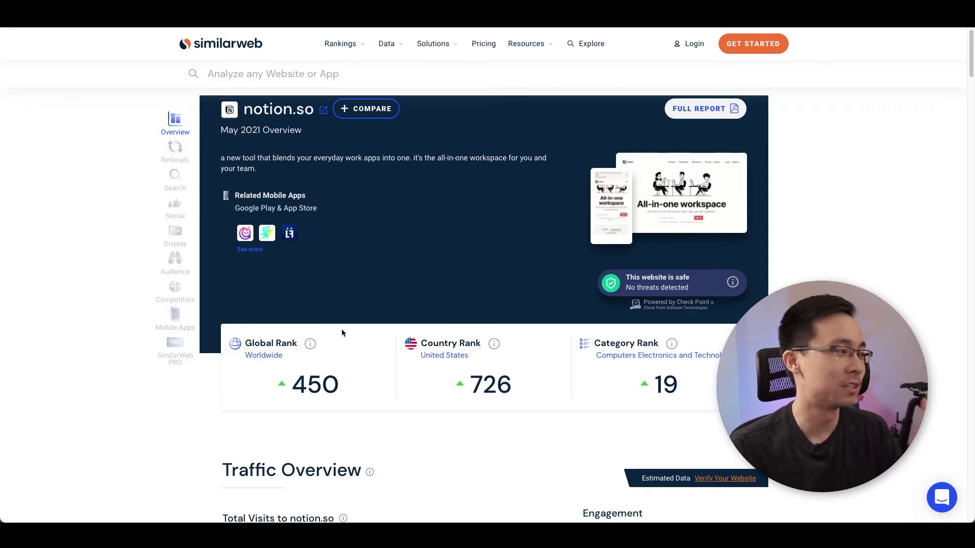
pyautogui.scroll(-1, 341, 328)
pyautogui.scroll(-2, 342, 325)
pyautogui.scroll(-2, 342, 326)
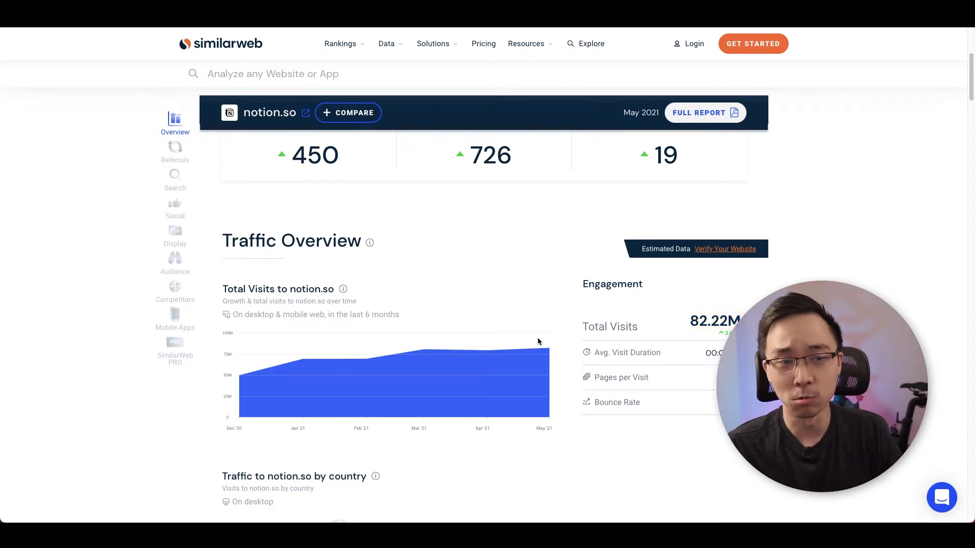
pyautogui.scroll(-4, 797, 216)
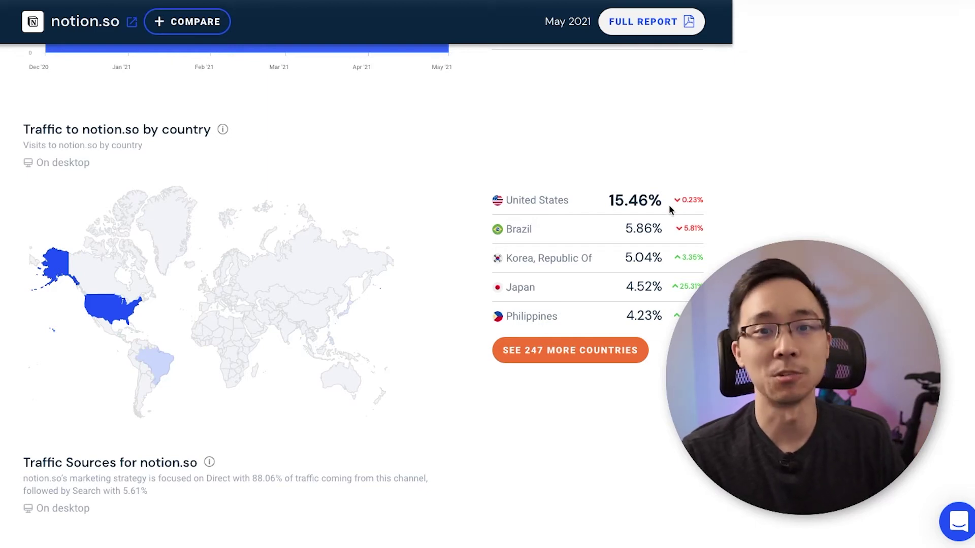
pyautogui.scroll(-5, 387, 350)
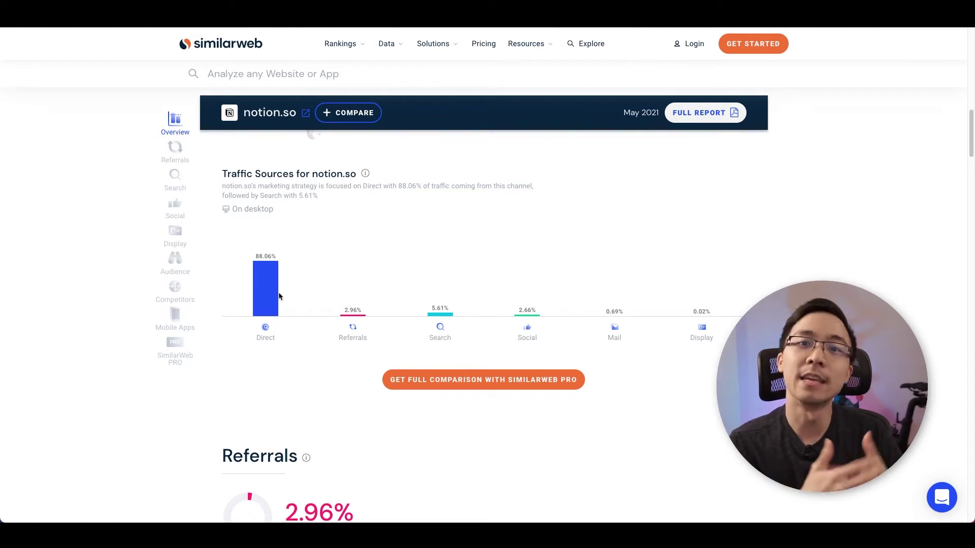
pyautogui.scroll(-4, 507, 230)
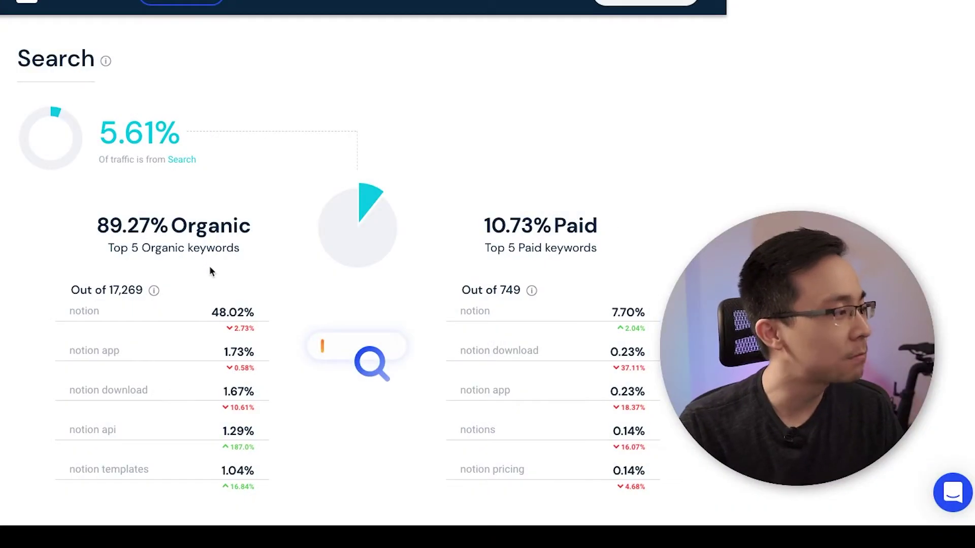
pyautogui.scroll(-1, 211, 267)
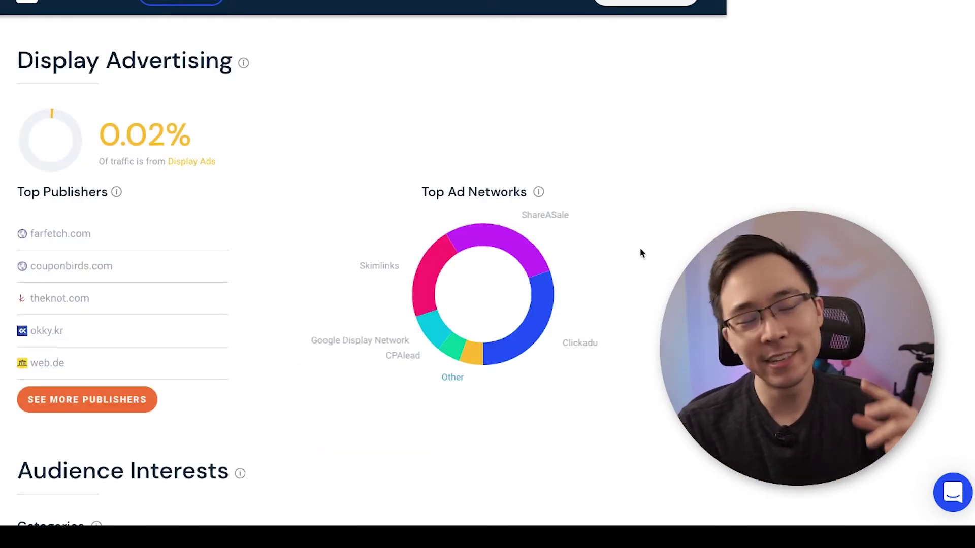
pyautogui.scroll(-2, 390, 227)
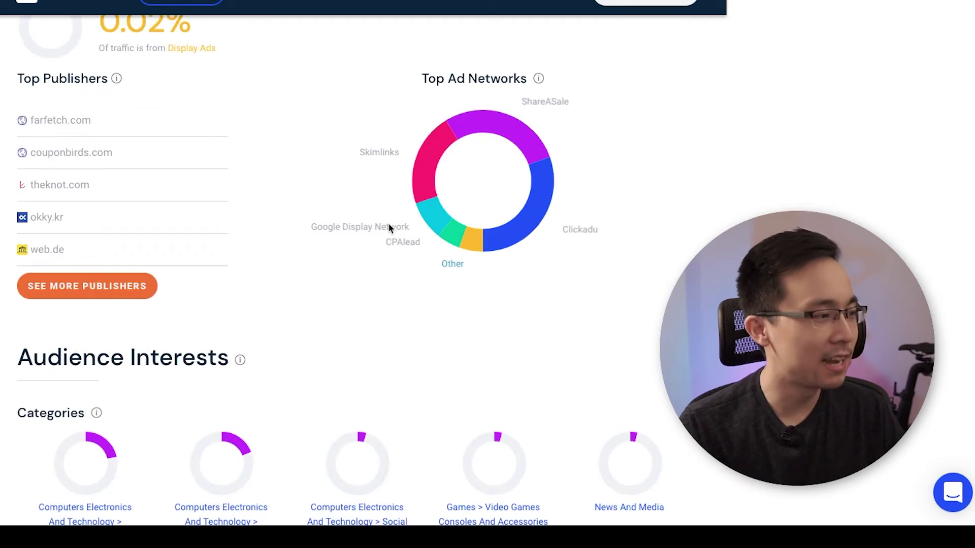
pyautogui.scroll(-5, 387, 224)
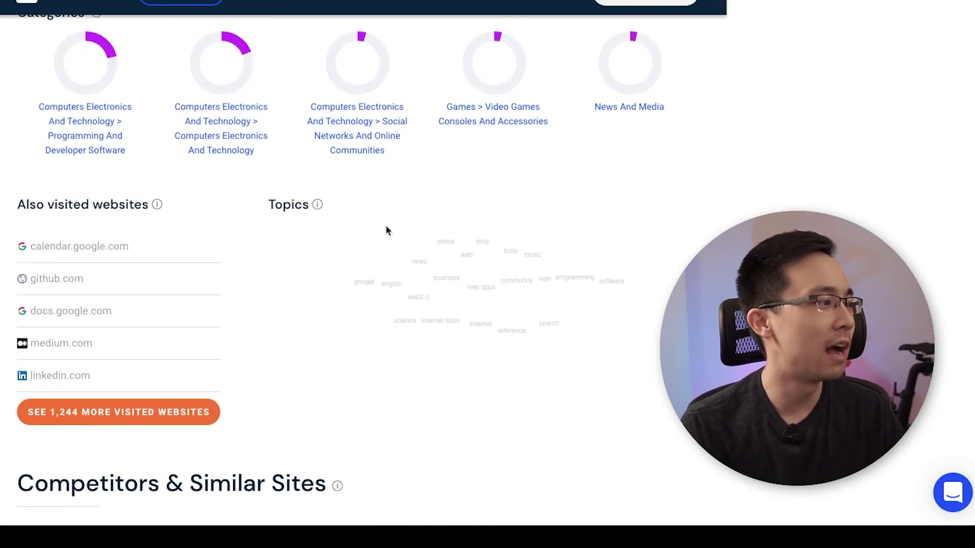
pyautogui.scroll(-1, 385, 230)
pyautogui.scroll(-3, 384, 251)
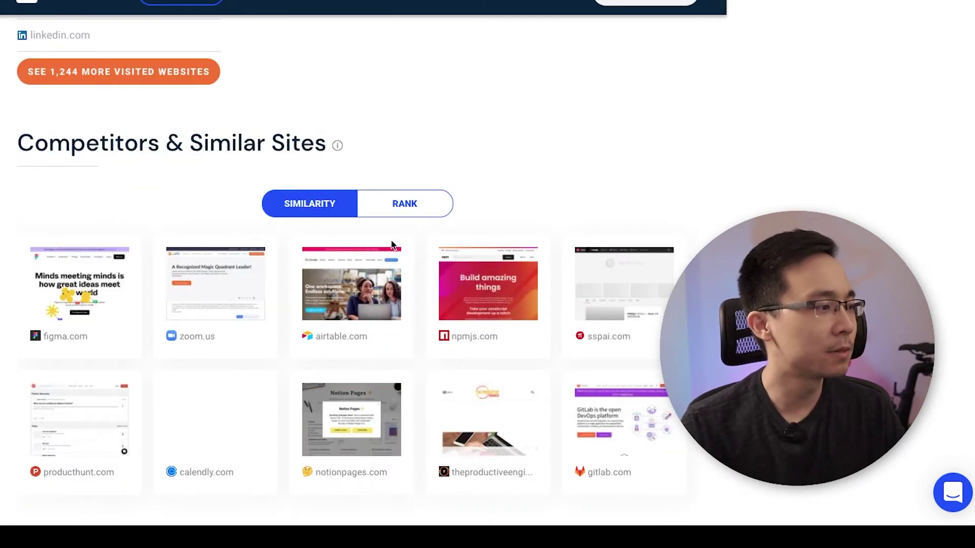
pyautogui.scroll(-1, 392, 245)
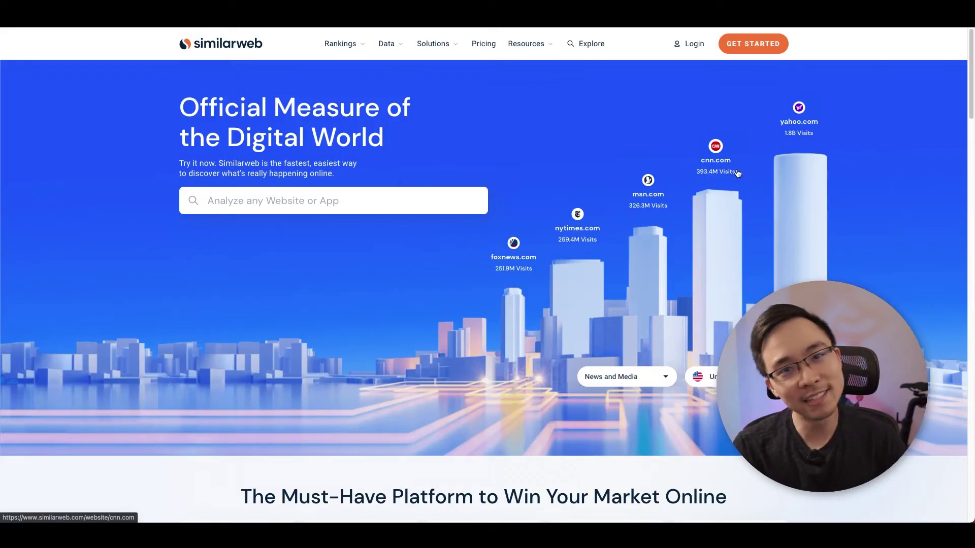
# Look up lu.ma in the Analyze any Website bar to load its overview.
pyautogui.click(383, 203)
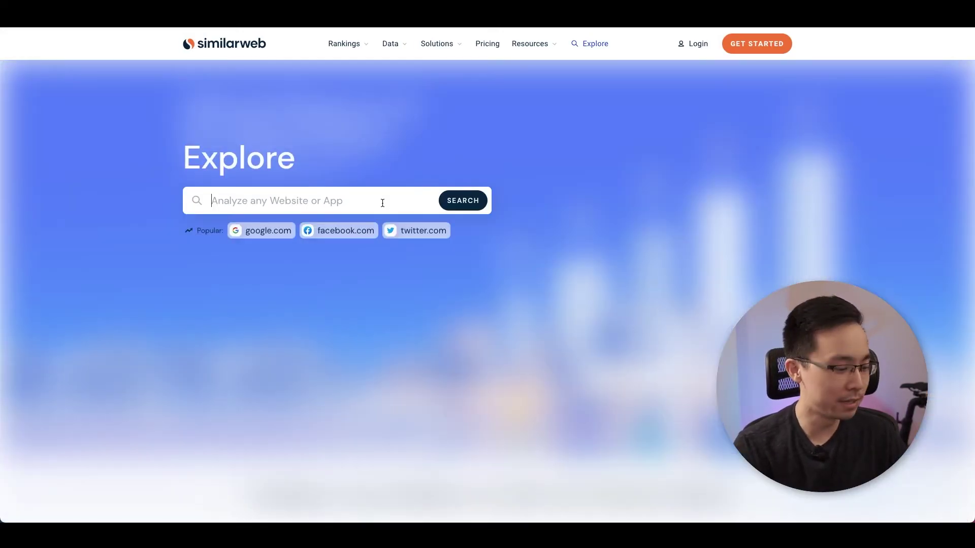
pyautogui.write('lu.ma')
pyautogui.press('Return')
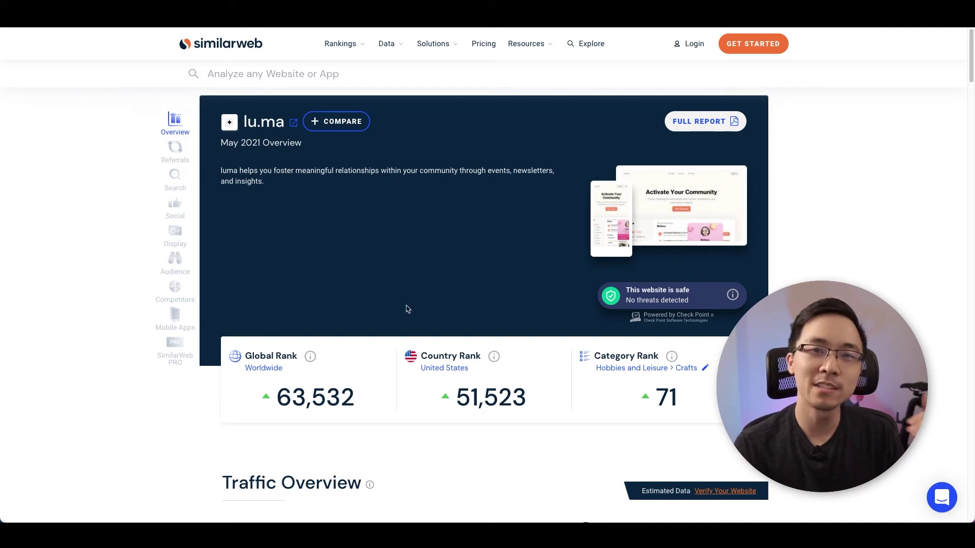
pyautogui.scroll(-2, 406, 309)
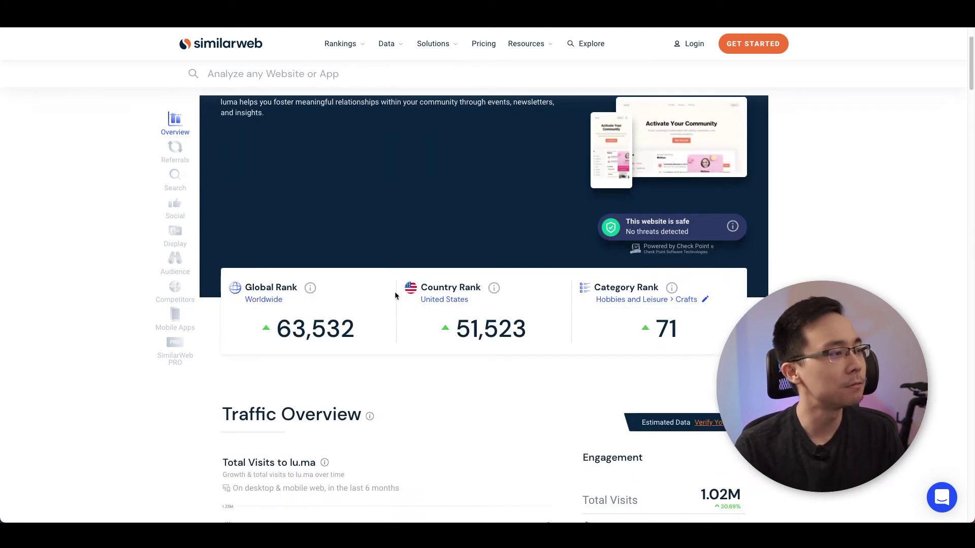
pyautogui.scroll(-1, 394, 296)
pyautogui.scroll(-3, 393, 289)
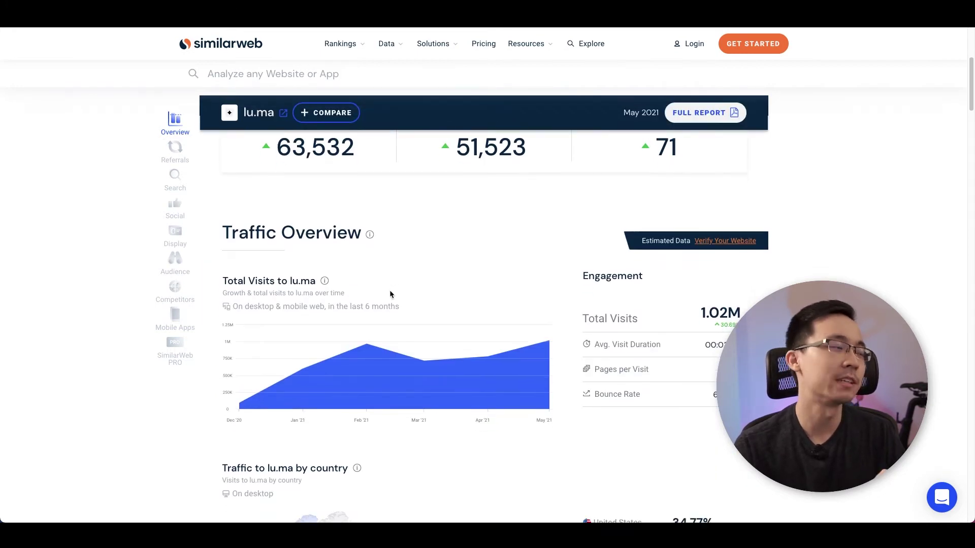
pyautogui.scroll(-1, 389, 294)
pyautogui.scroll(-1, 390, 291)
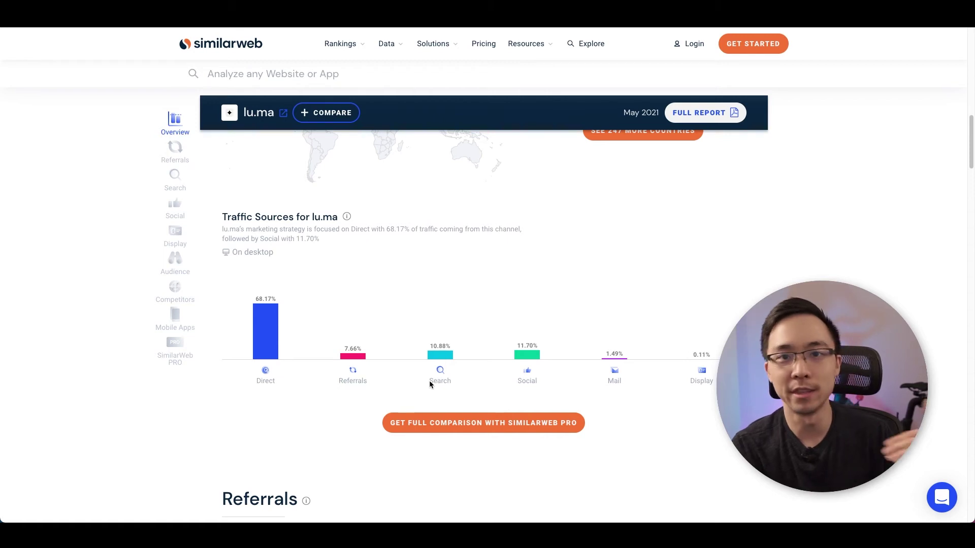
pyautogui.scroll(-4, 685, 328)
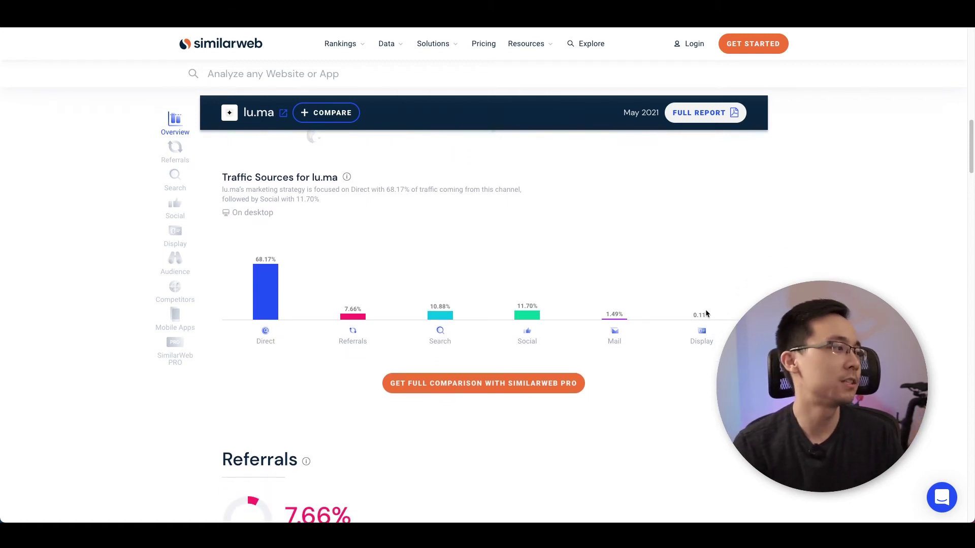
pyautogui.scroll(-1, 680, 332)
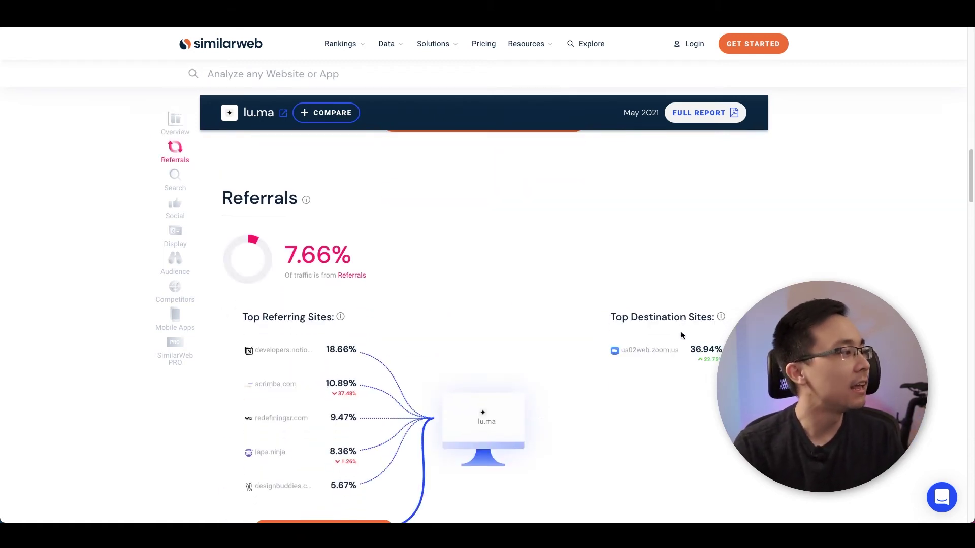
pyautogui.scroll(-1, 670, 344)
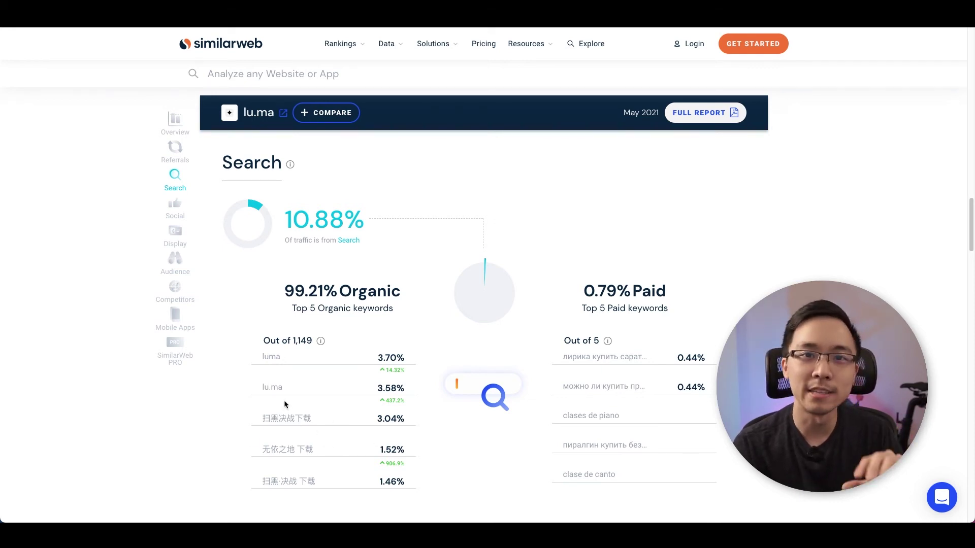
pyautogui.scroll(-1, 595, 267)
pyautogui.scroll(-2, 595, 266)
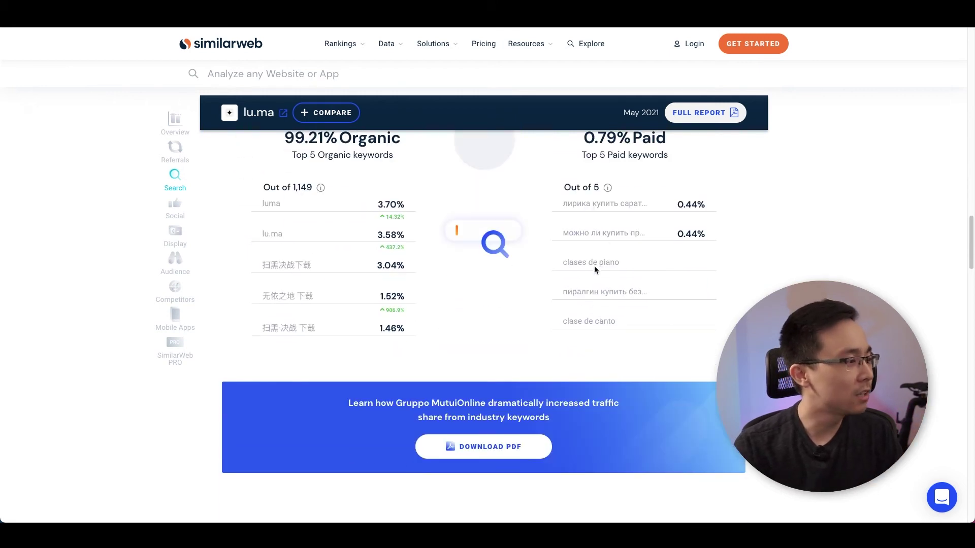
pyautogui.scroll(-3, 594, 267)
pyautogui.scroll(-3, 594, 267)
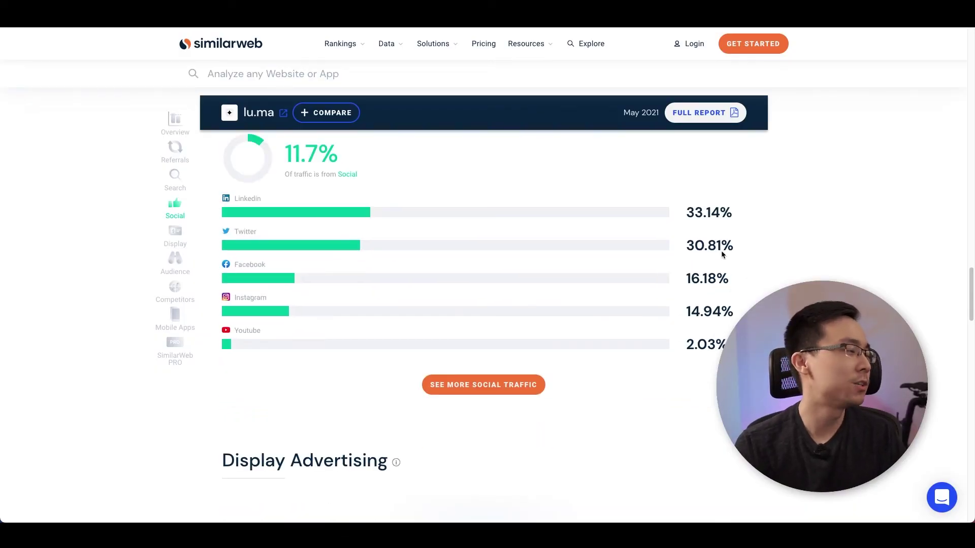
pyautogui.scroll(-4, 722, 257)
pyautogui.scroll(-2, 720, 254)
pyautogui.scroll(-3, 719, 254)
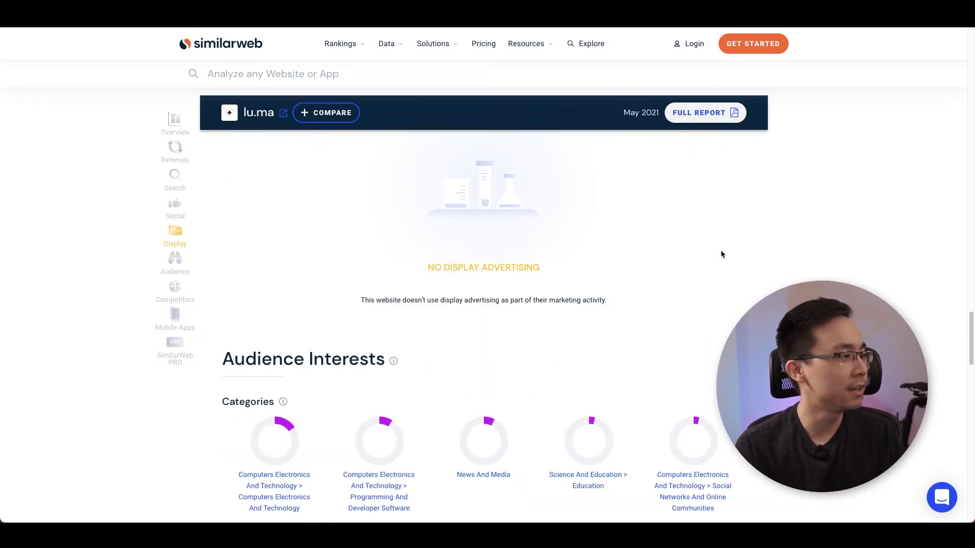
pyautogui.scroll(-1, 720, 250)
pyautogui.scroll(-2, 718, 248)
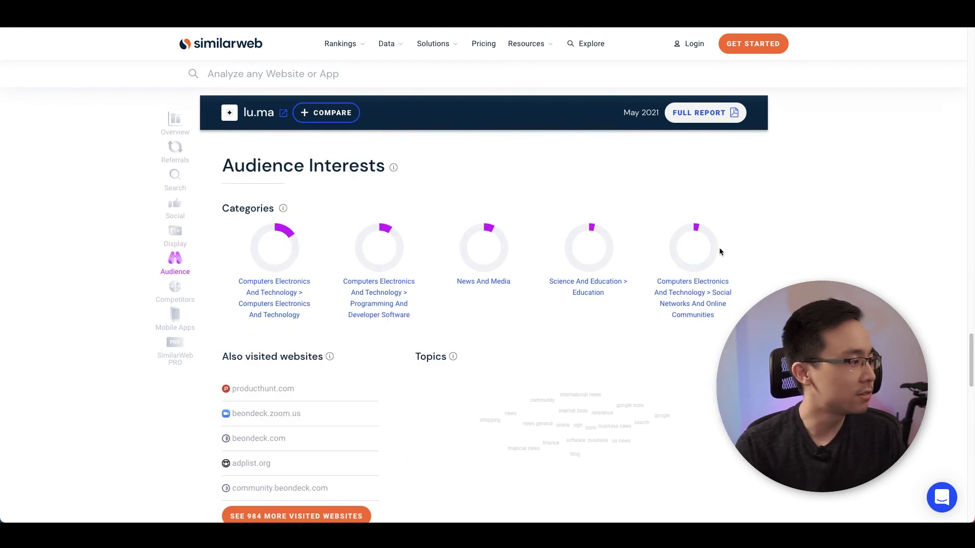
pyautogui.scroll(-1, 719, 248)
pyautogui.scroll(-3, 719, 248)
pyautogui.scroll(-3, 718, 249)
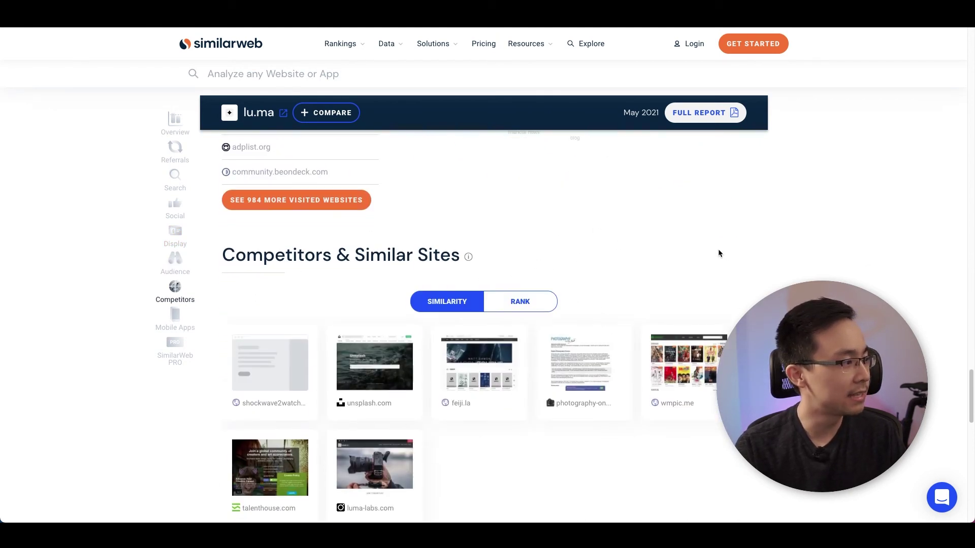
pyautogui.scroll(-1, 716, 254)
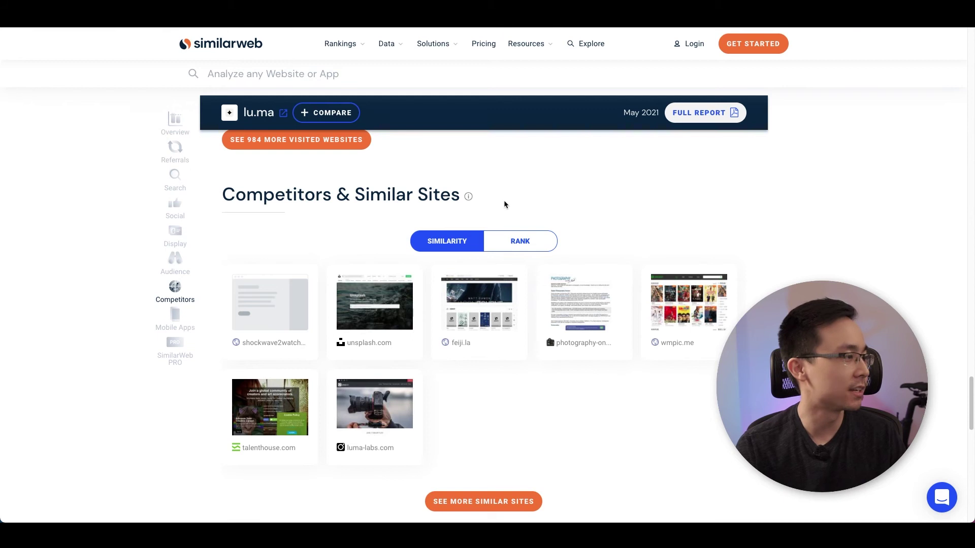